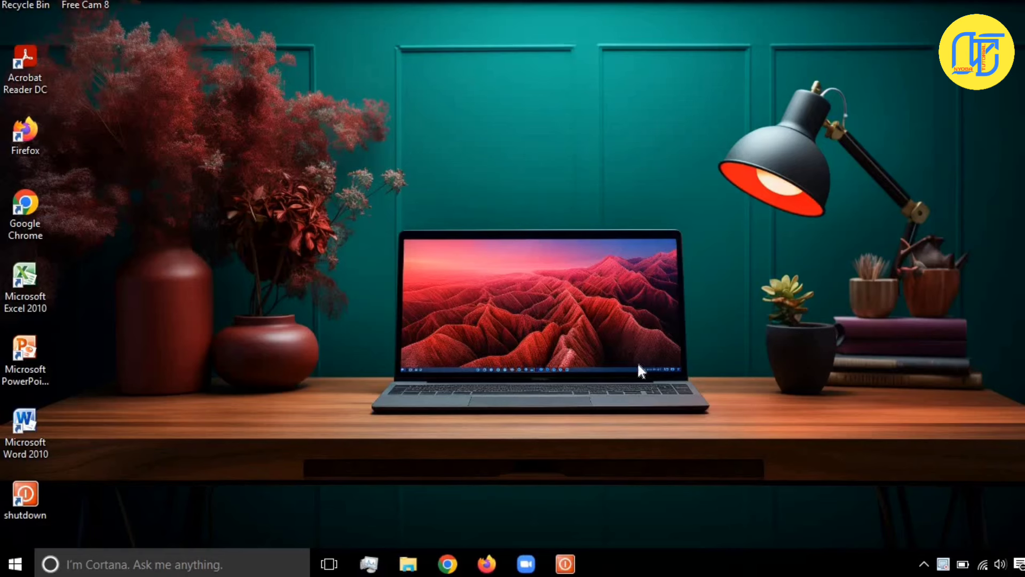
Step: Launch Chrome and search 'download mendeley desktop' to get the Windows installer
double_click(29, 208)
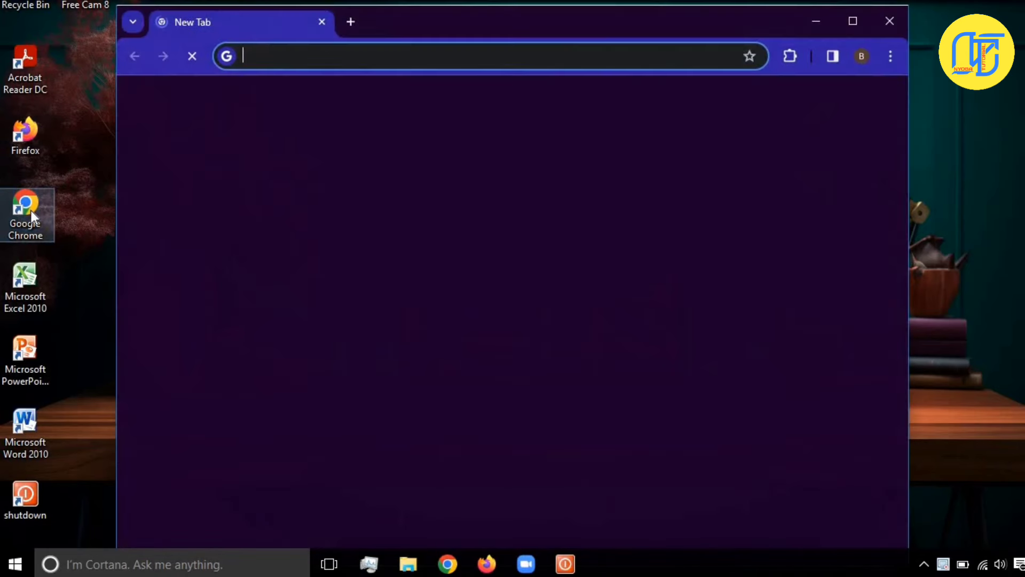
left_click(454, 338)
type("download mendeley desktop")
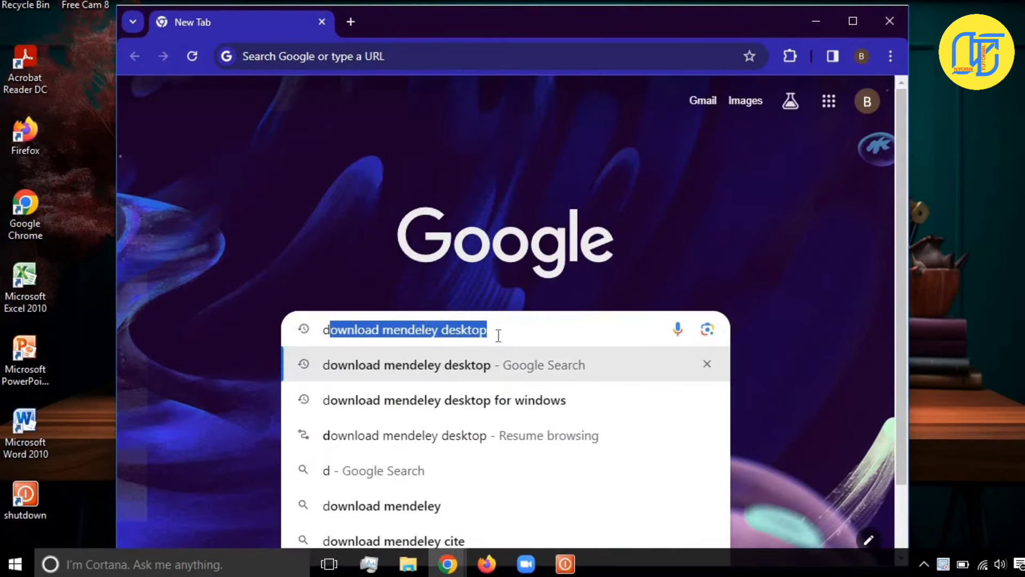
left_click(499, 335)
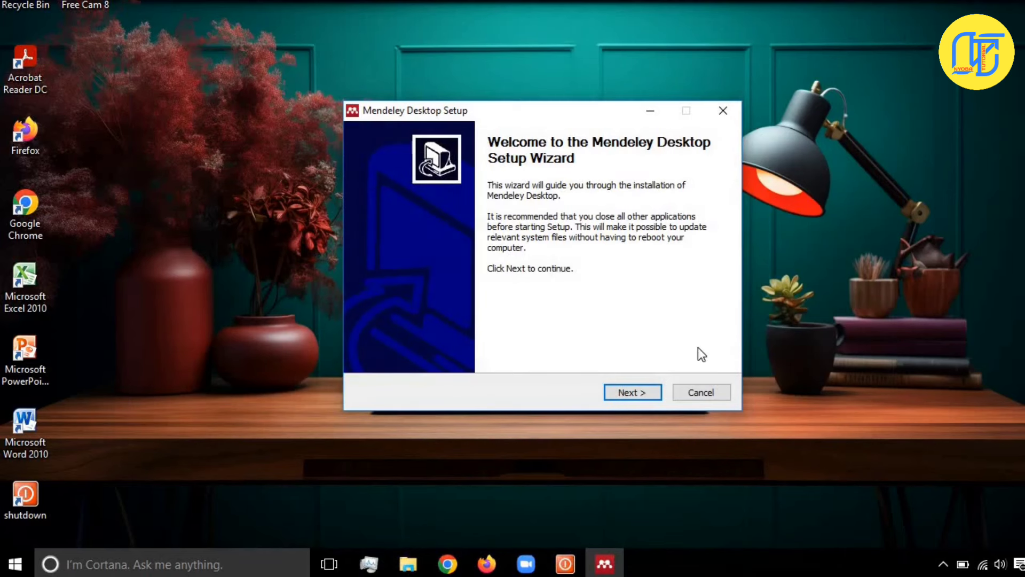
Step: Accept the licence, keep default folders, install, and finish with Mendeley Desktop launching
left_click(642, 390)
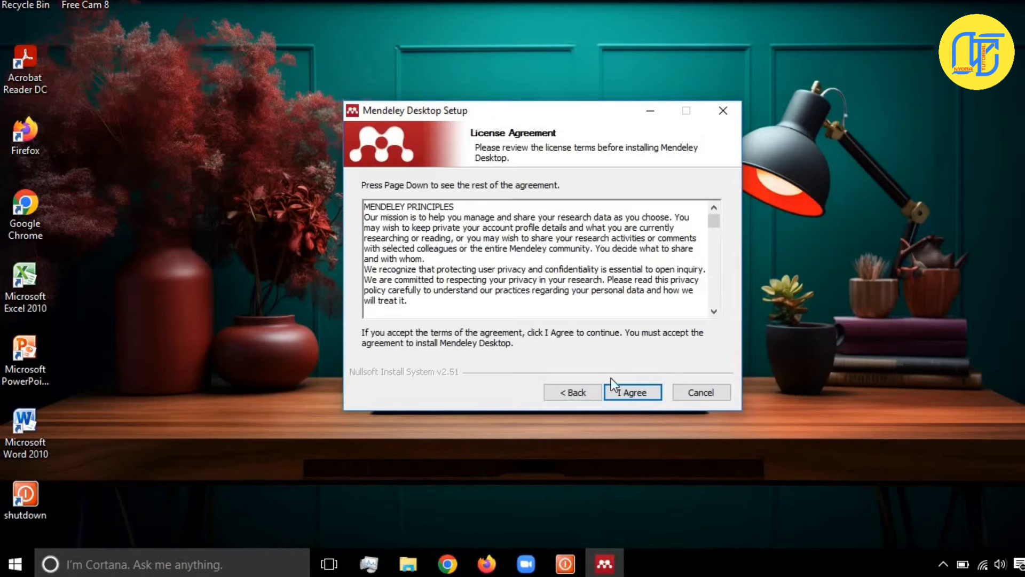
left_click(634, 393)
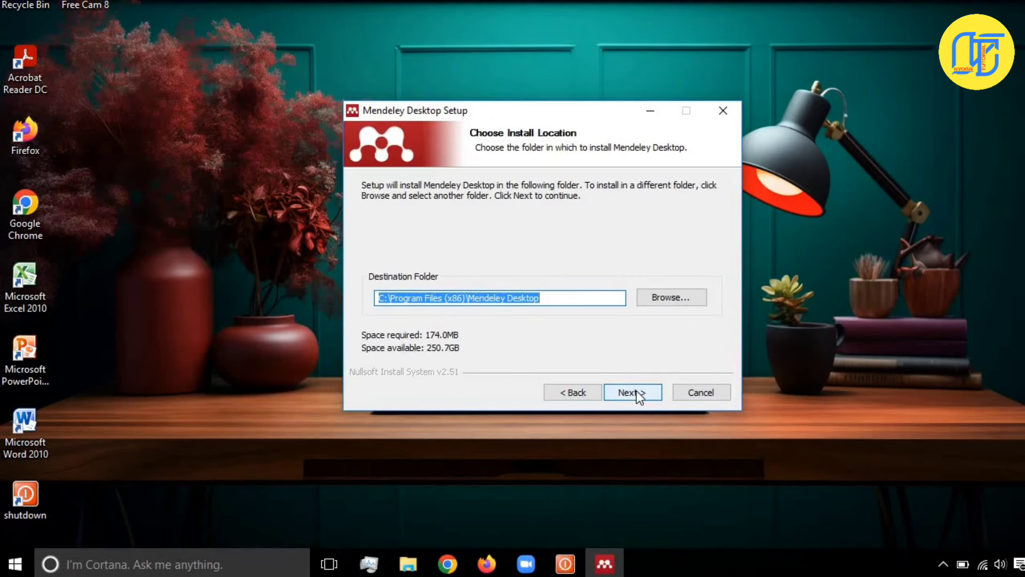
left_click(647, 391)
left_click(649, 391)
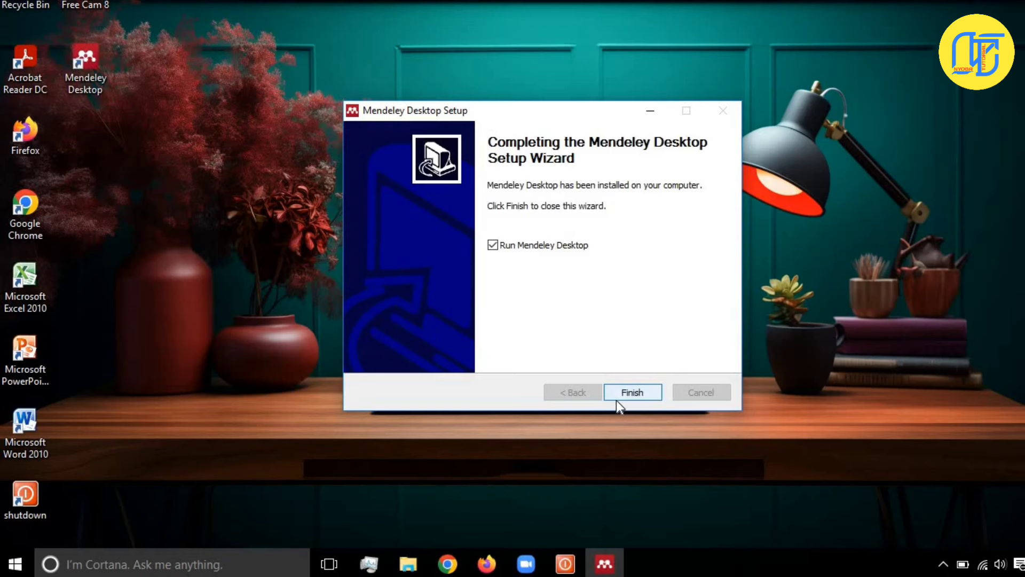
left_click(633, 392)
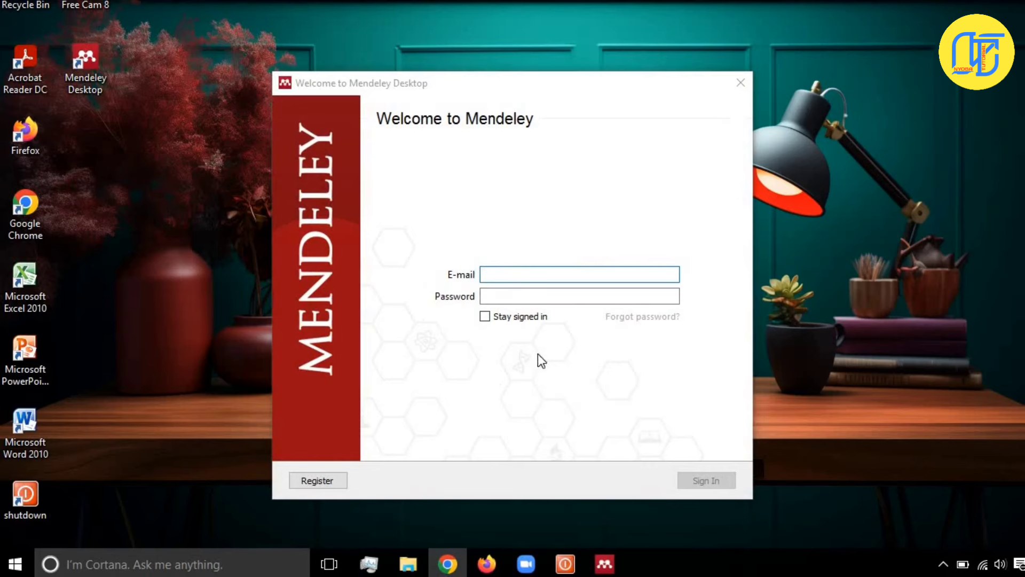
Step: Enter an e-mail address on the Elsevier registration page and continue
scroll(468, 357, "down", 5)
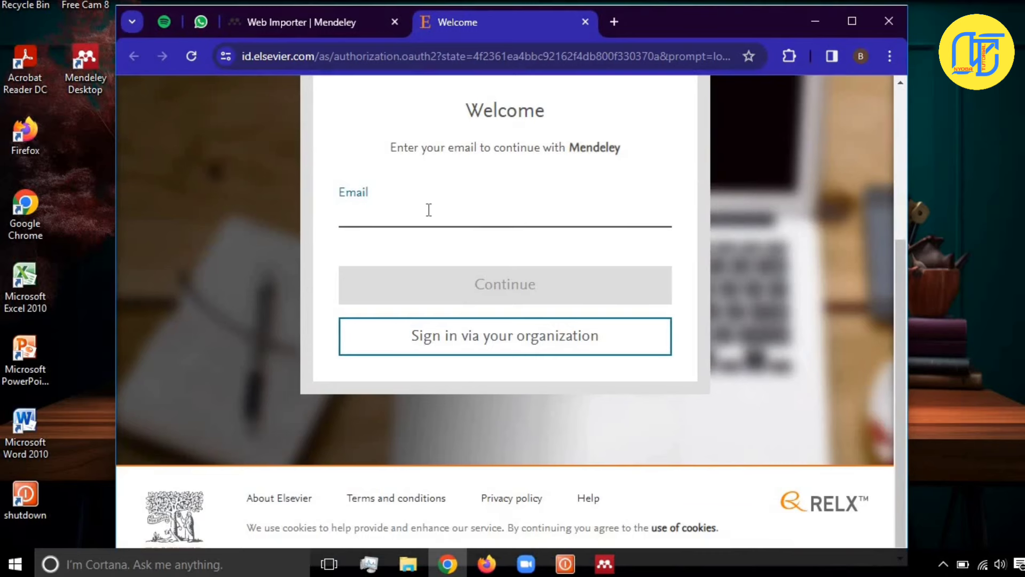
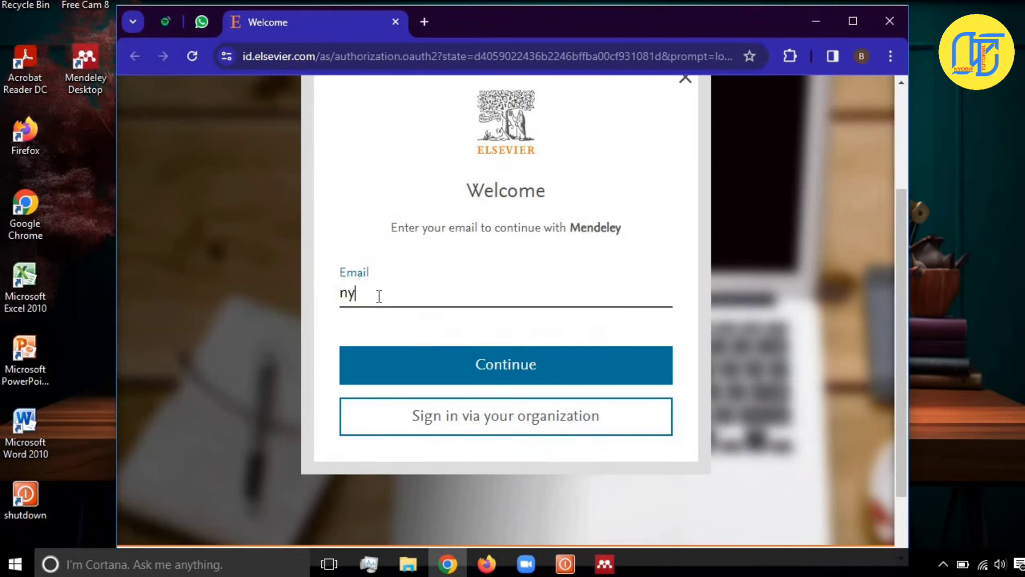
left_click(465, 363)
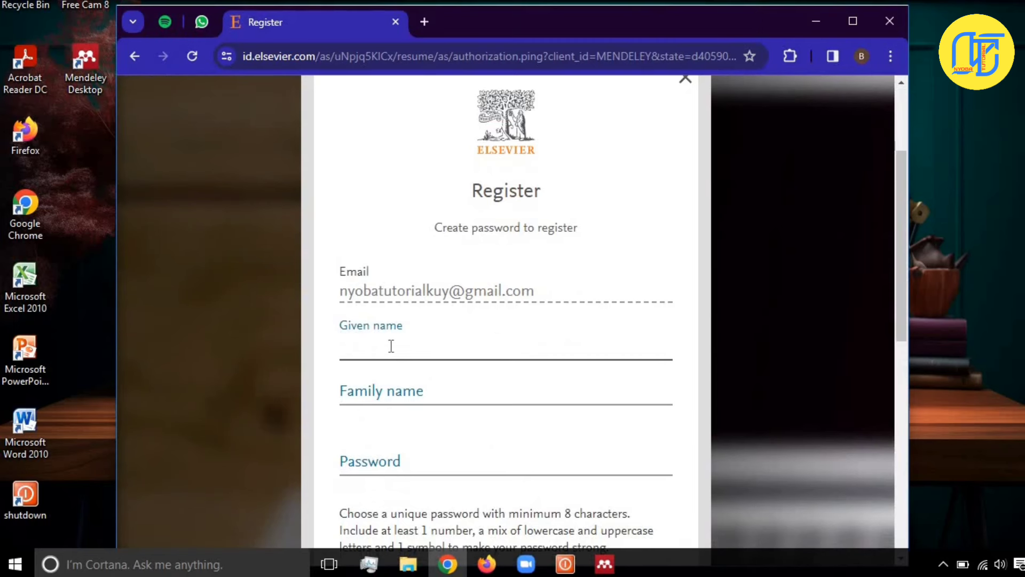
Step: Fill in the family name and password, then close Chrome to return to Mendeley's sign-in window
left_click(401, 390)
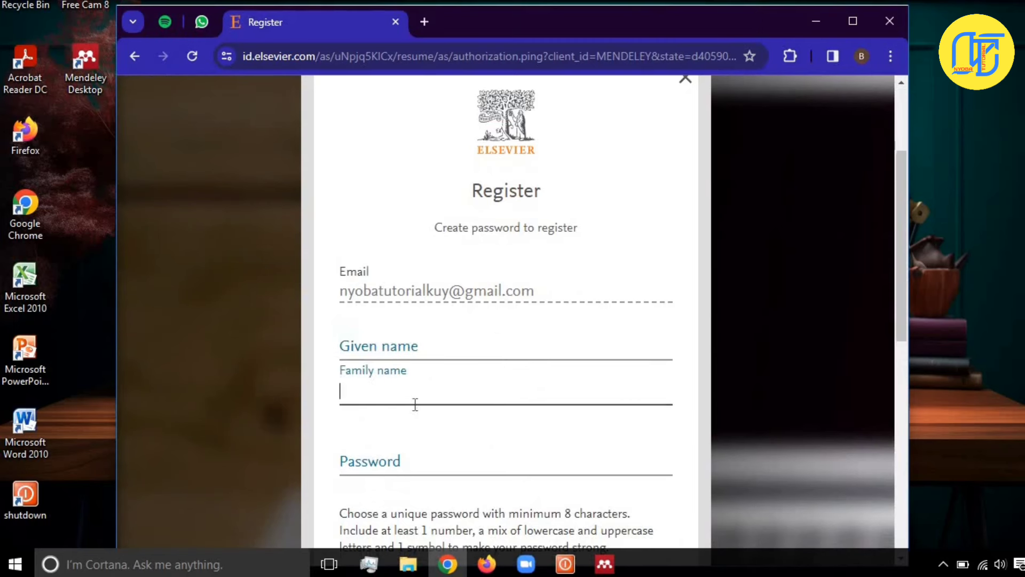
scroll(417, 409, "down", 3)
left_click(389, 307)
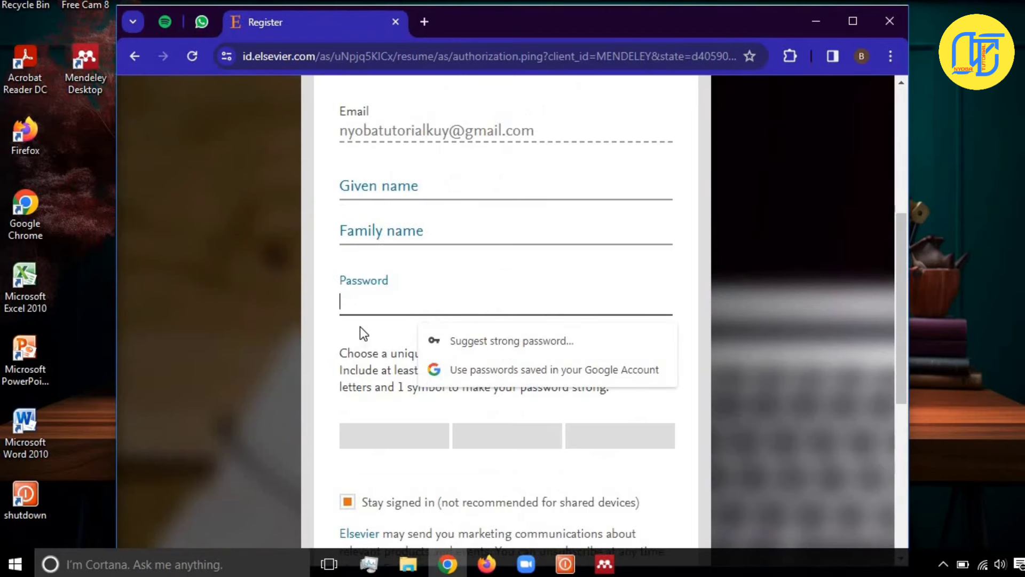
scroll(360, 328, "down", 2)
scroll(361, 329, "down", 2)
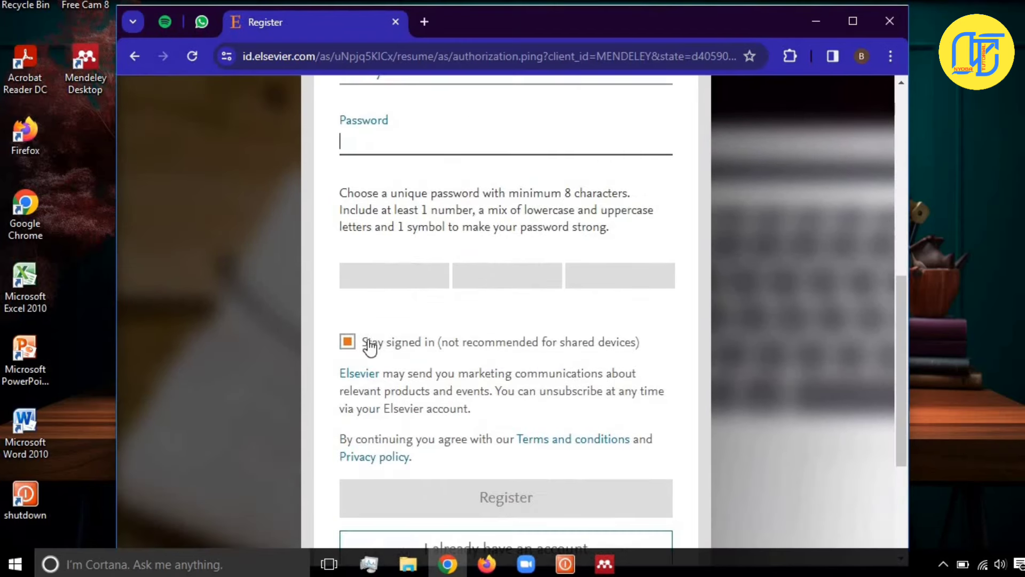
scroll(442, 408, "down", 3)
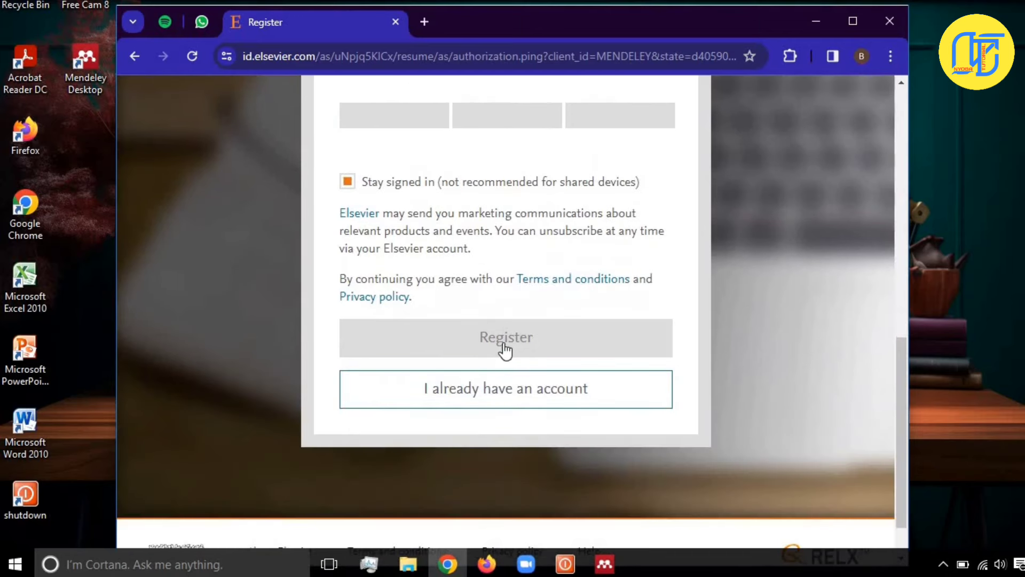
left_click(890, 21)
left_click(513, 274)
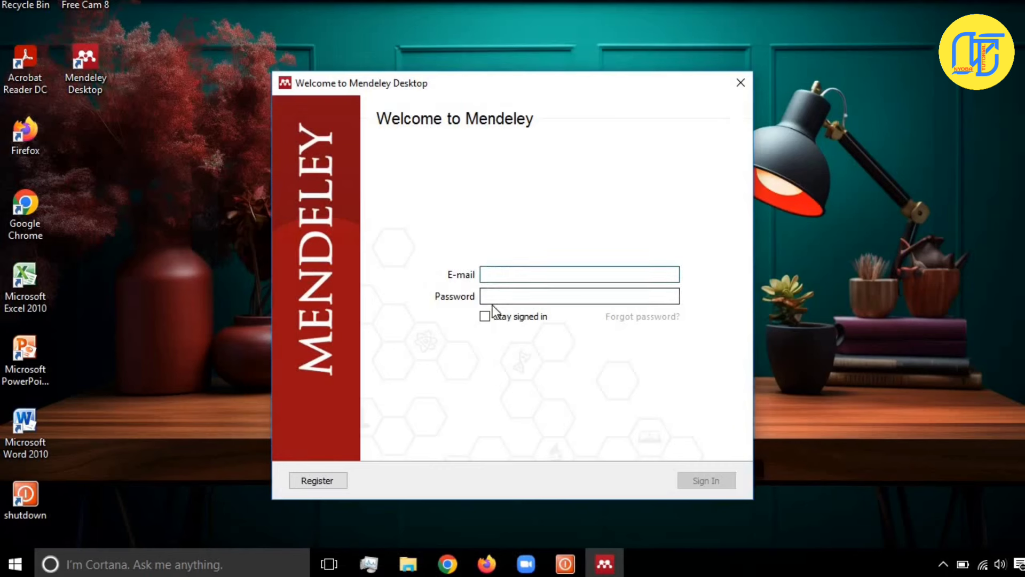
Step: Sign in with the account e-mail and password, postpone the 1.19.8 update, and close the tour
type("ja")
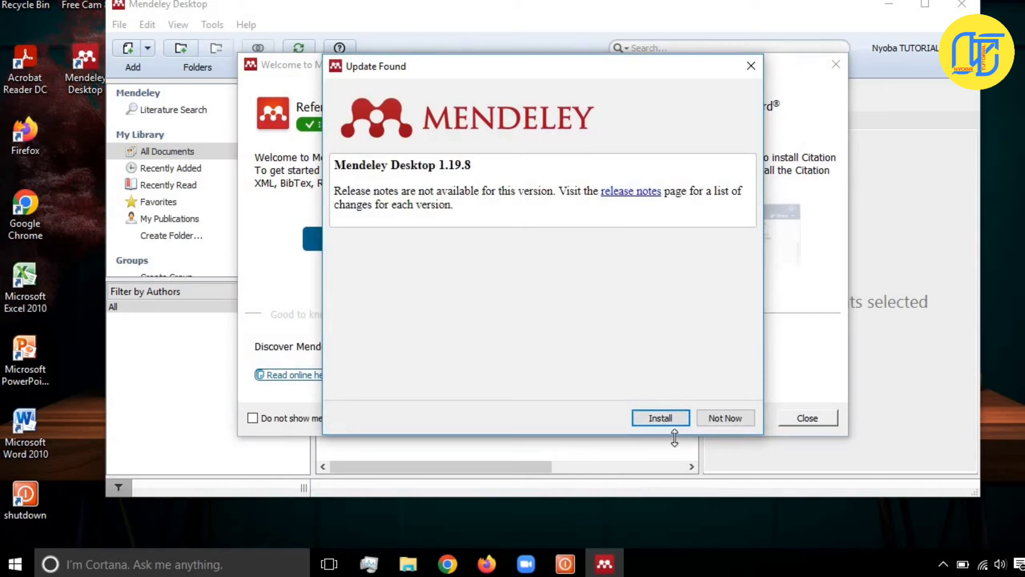
left_click(719, 418)
left_click(808, 417)
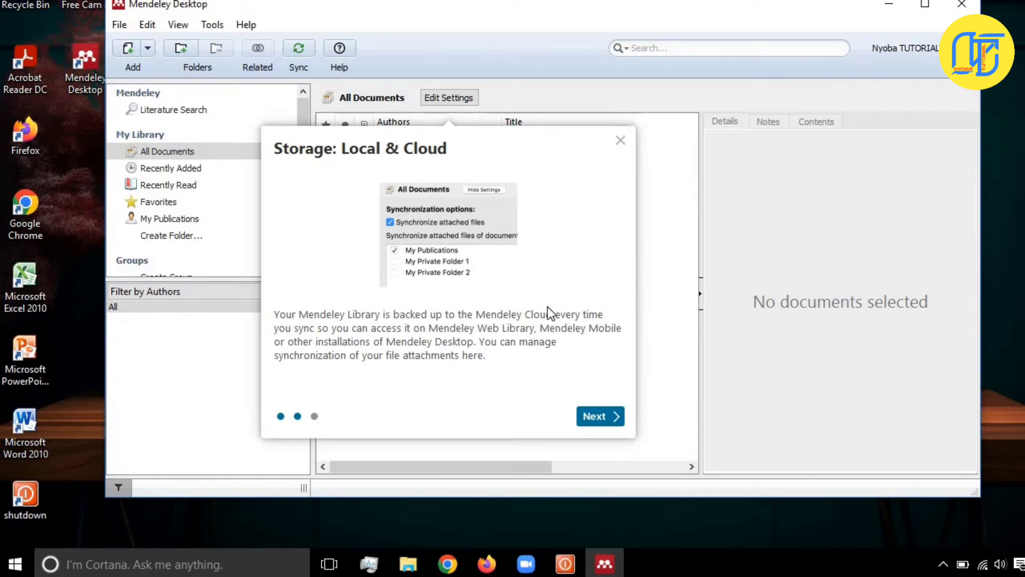
left_click(594, 416)
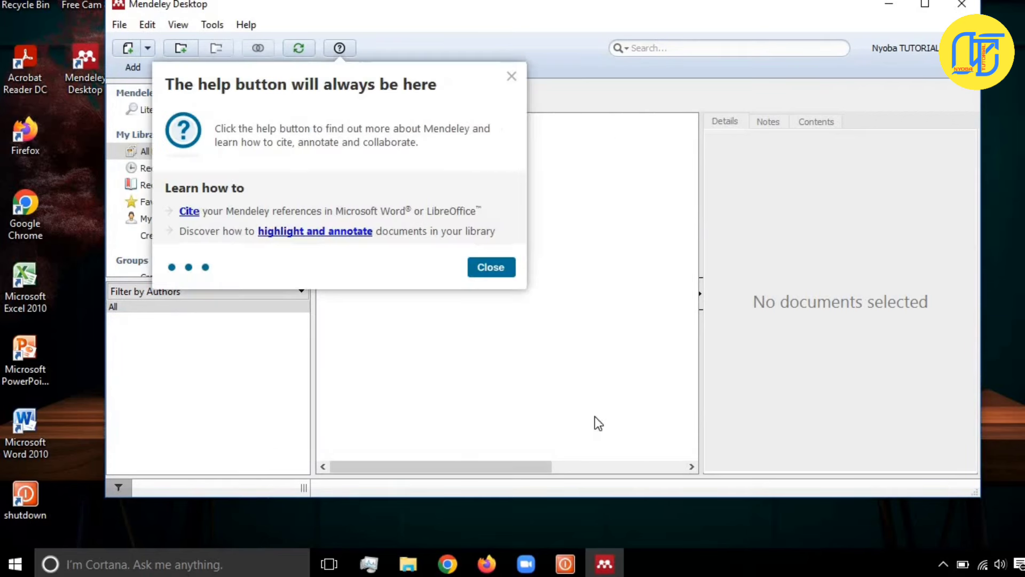
left_click(499, 269)
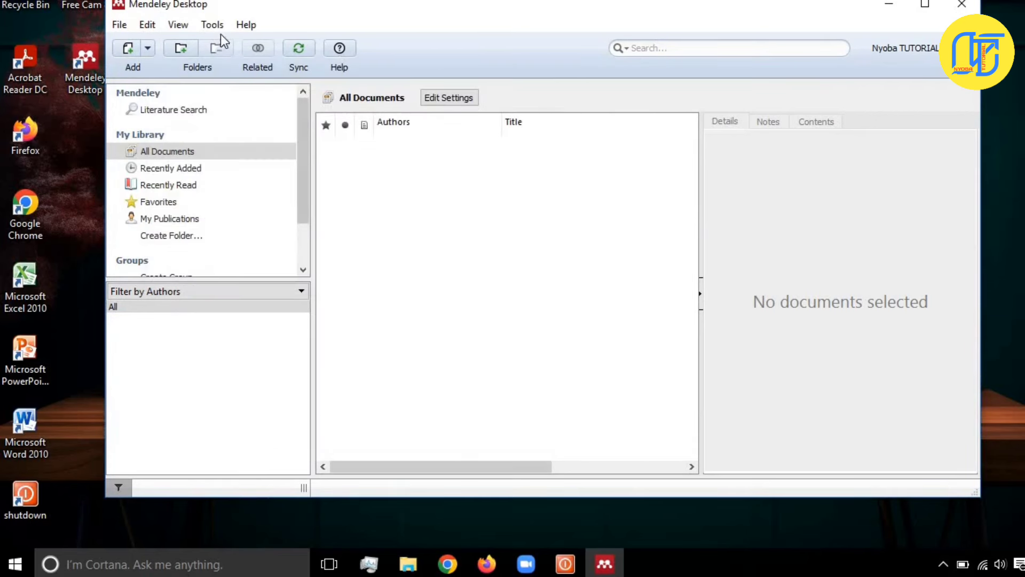
Step: Install the MS Word citation plugin from the Tools menu, then close Mendeley
left_click(211, 24)
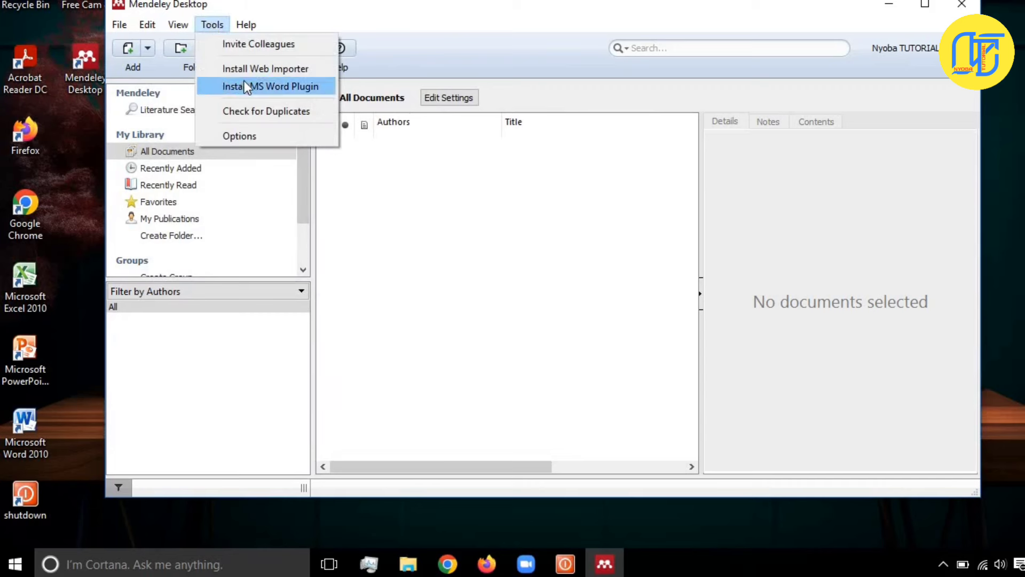
left_click(323, 84)
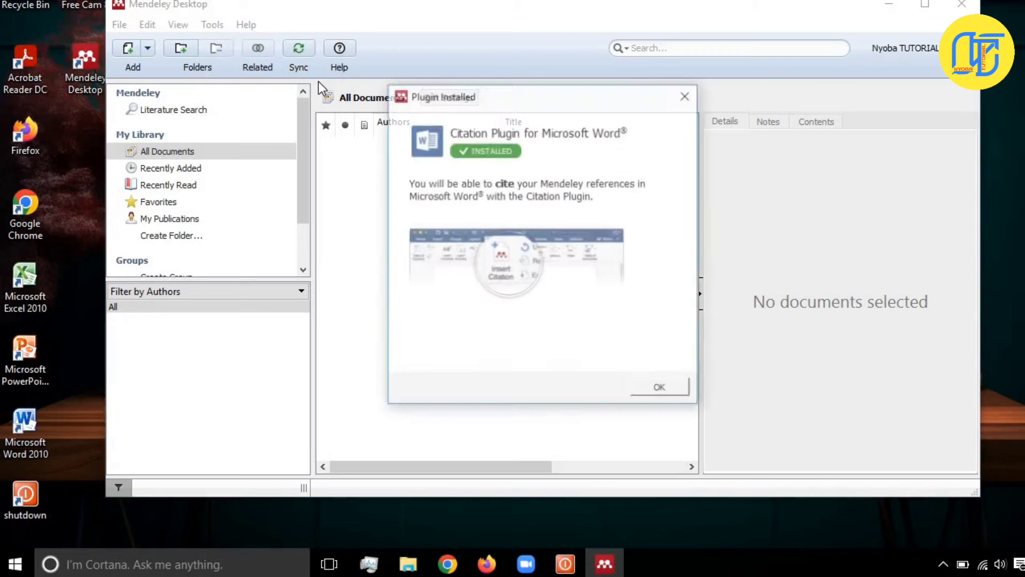
left_click(661, 390)
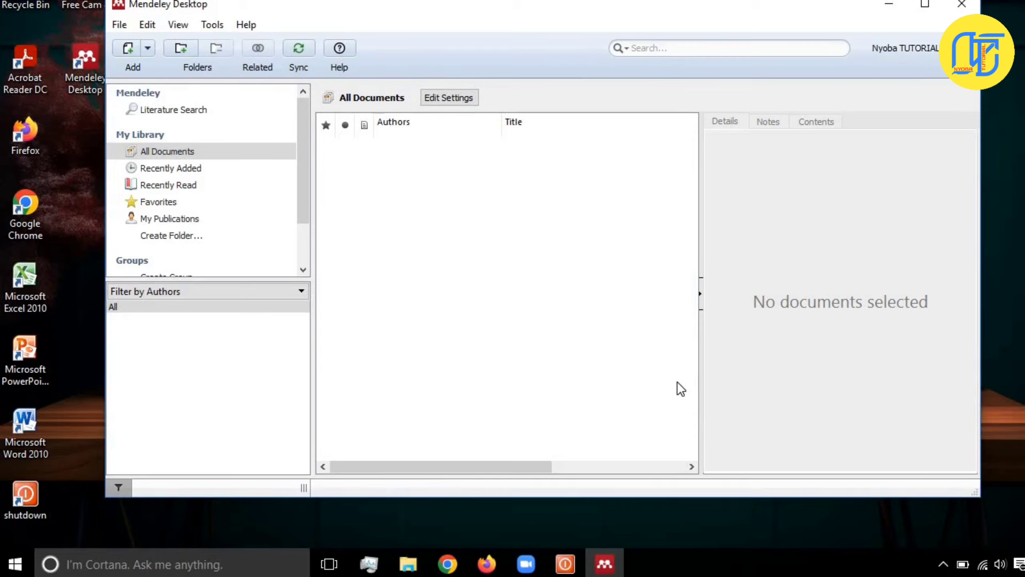
key("alt+F4")
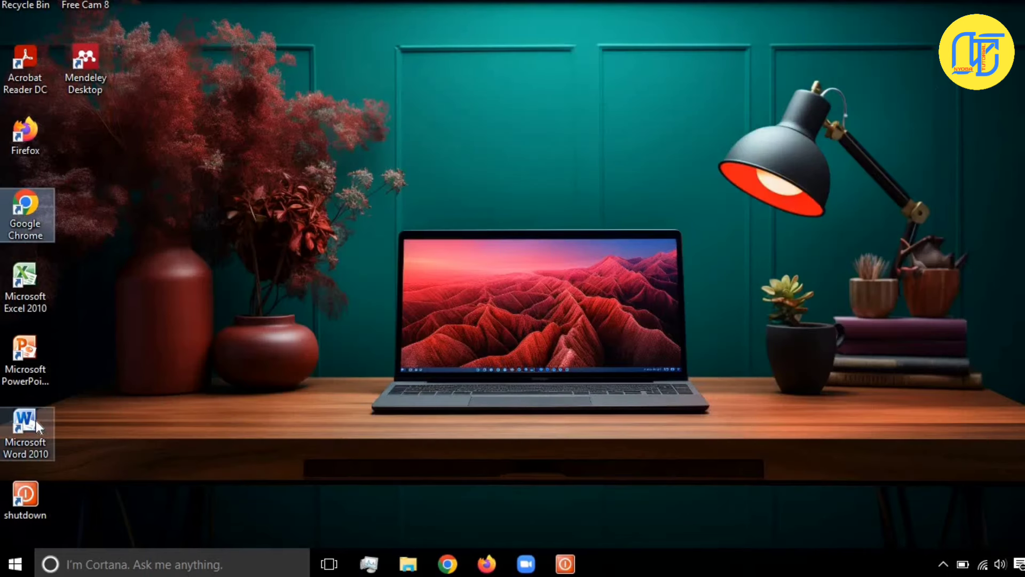
Step: In a blank Word 2010 document, use Open Mendeley in the References tab's Cite-O-Matic group
double_click(36, 420)
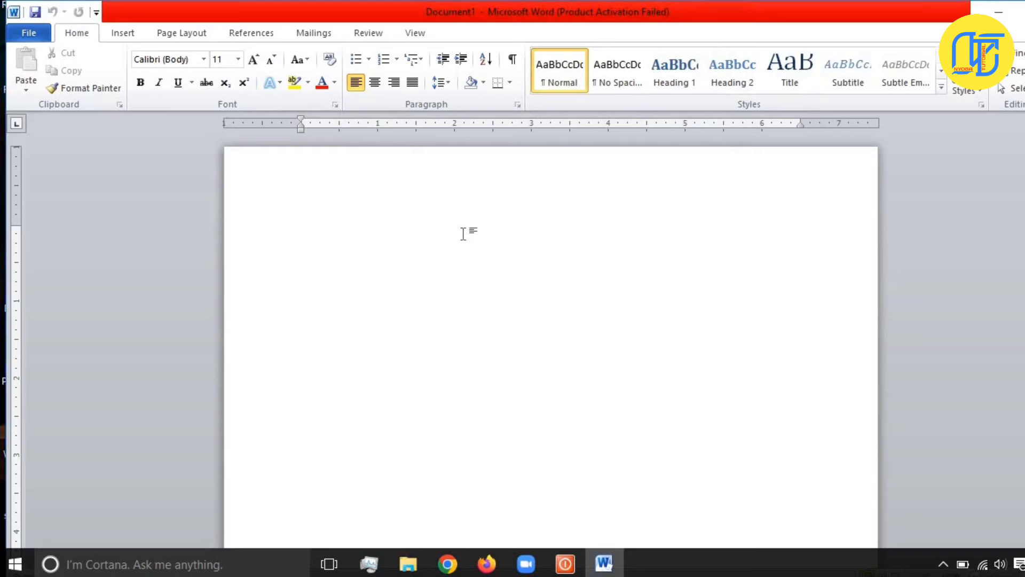
left_click(252, 32)
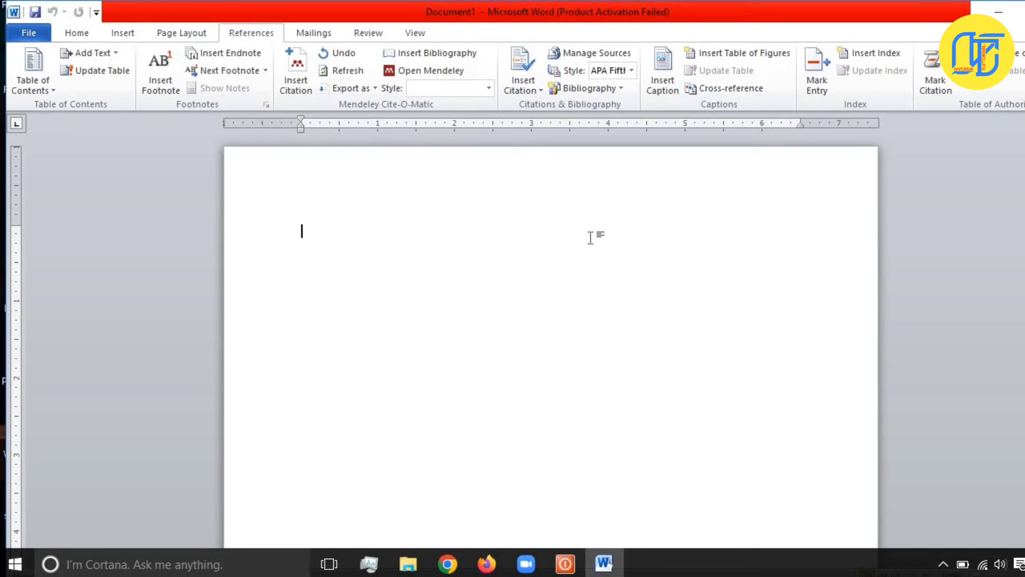
left_click(410, 77)
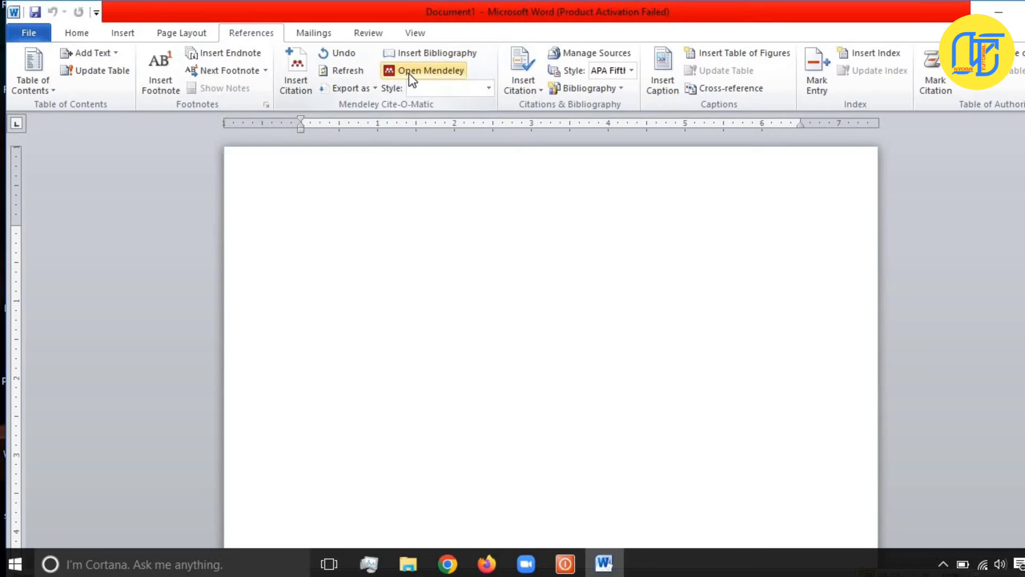